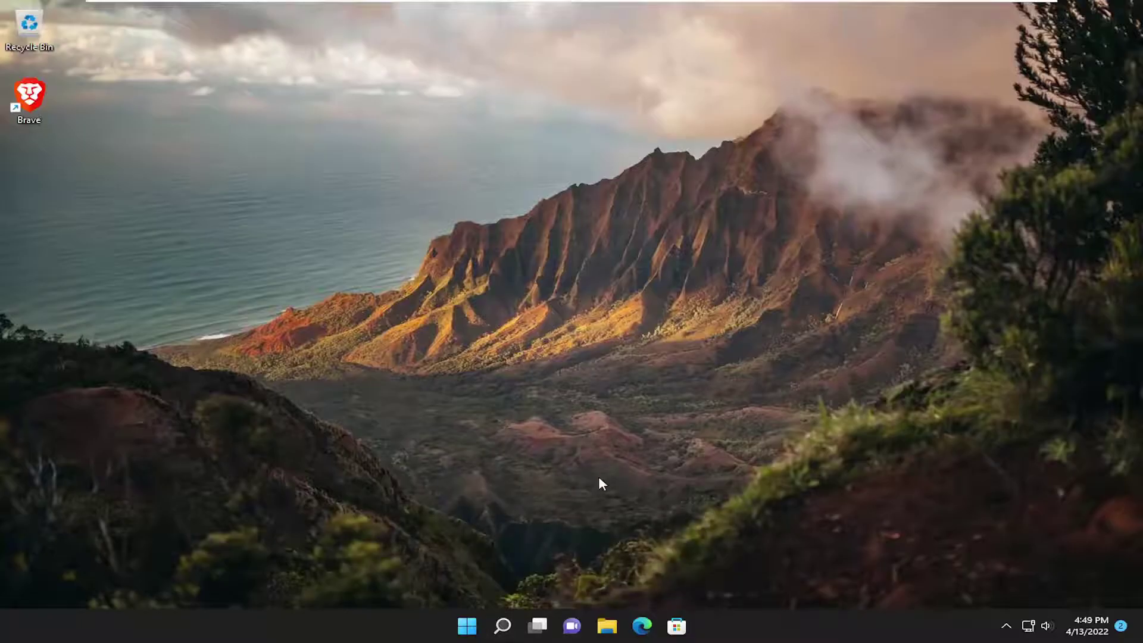
# - Search Windows for "apps and features" and open the Apps & features page
pyautogui.click(503, 626)
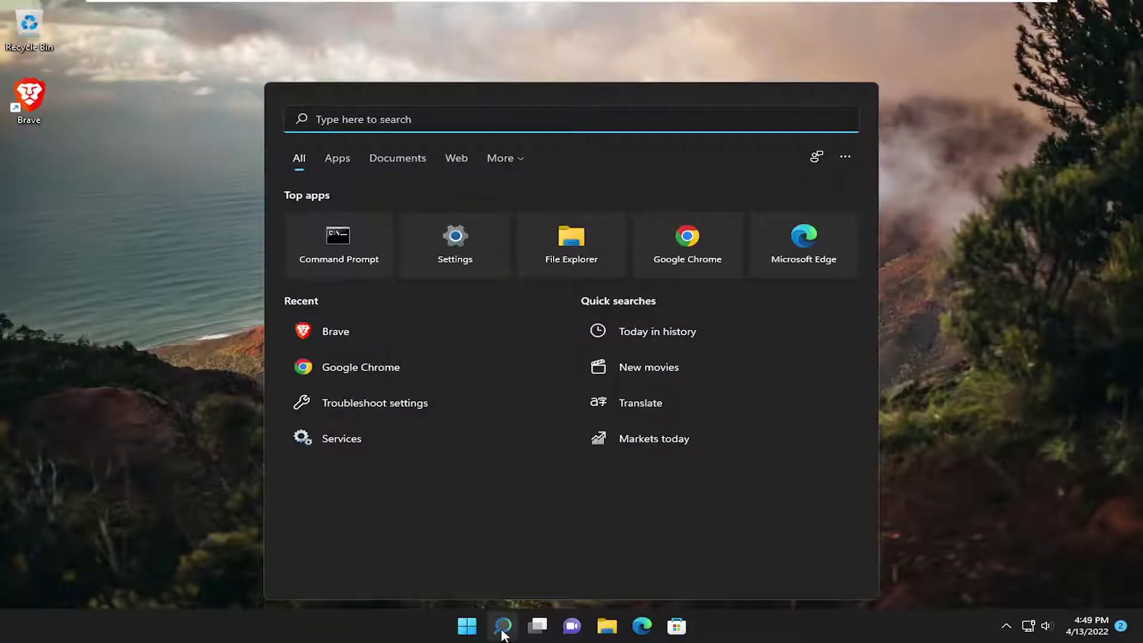
pyautogui.write('app')
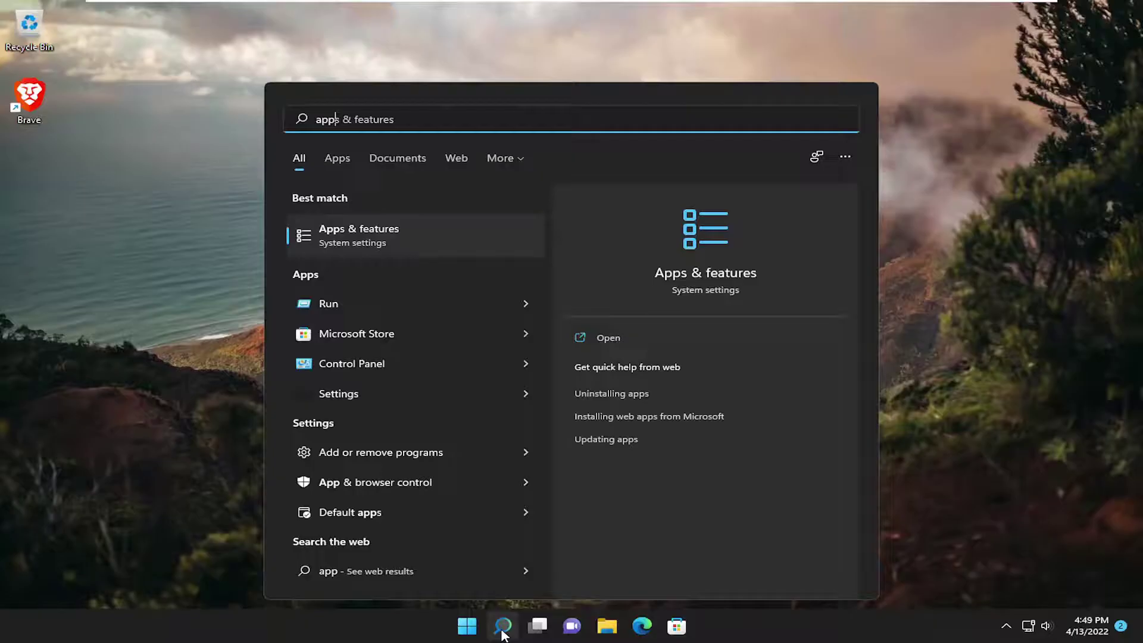
pyautogui.write('s and features')
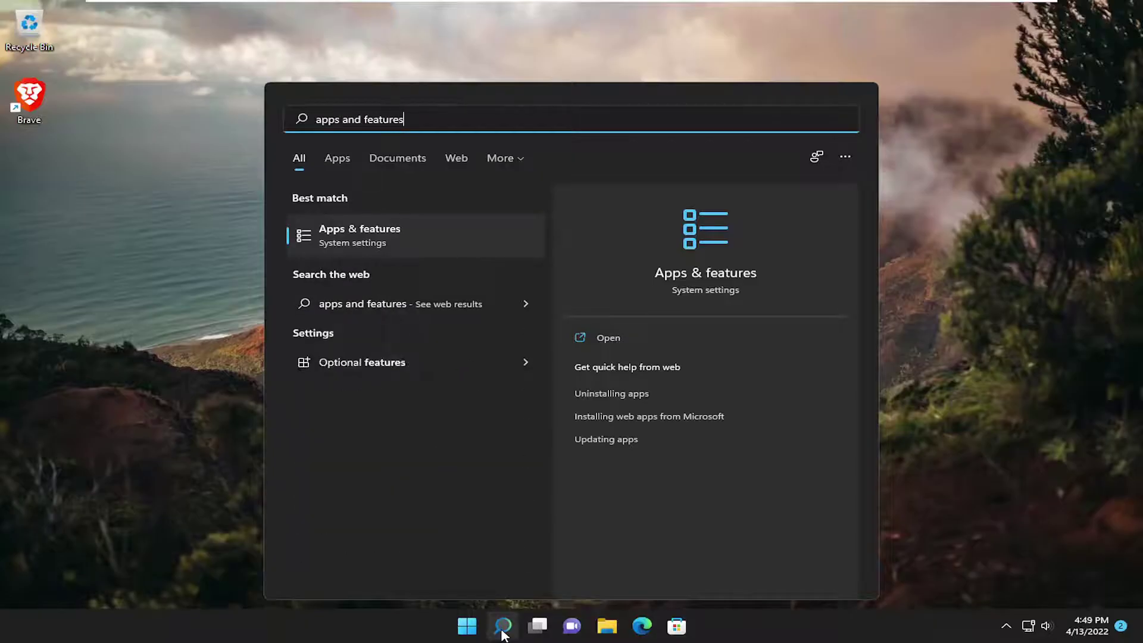
pyautogui.click(384, 231)
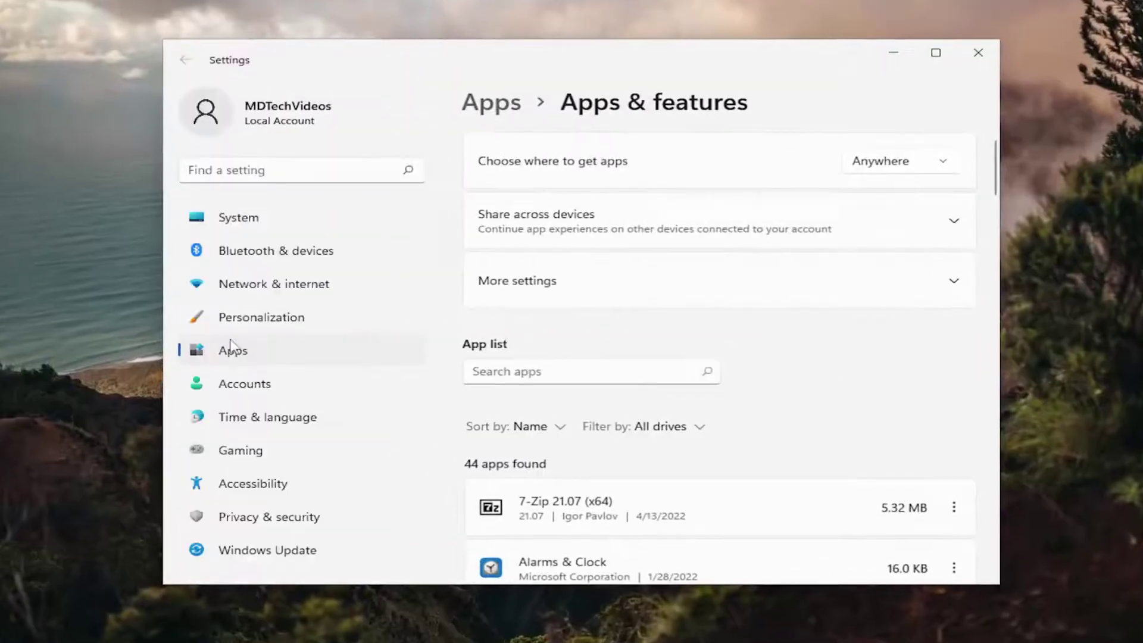
pyautogui.write('brave')
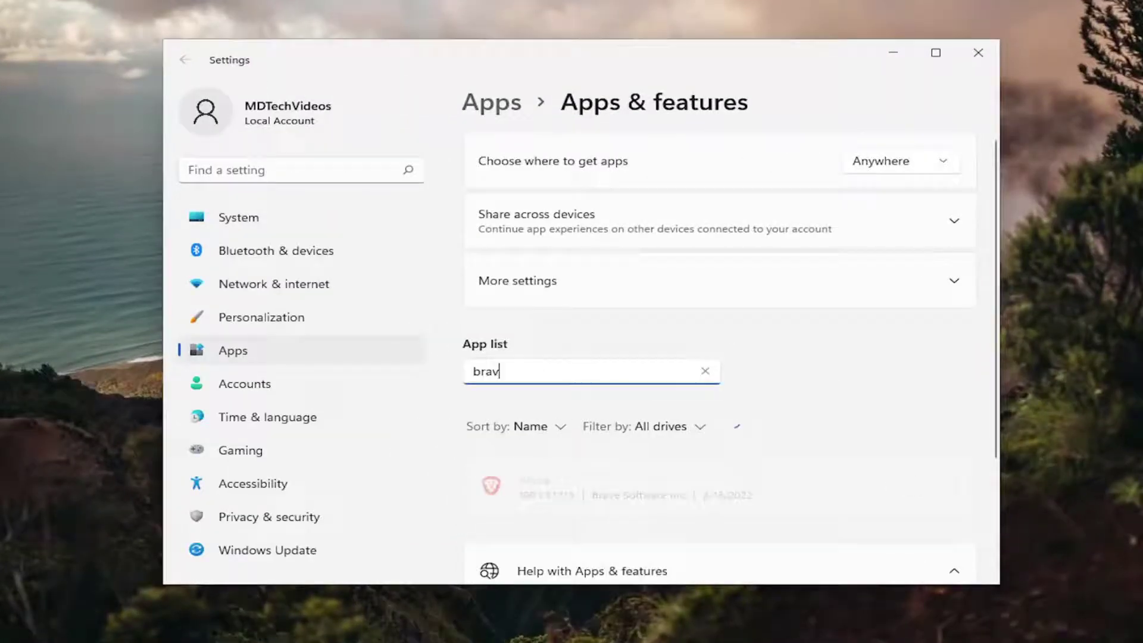
pyautogui.scroll(-2, 585, 379)
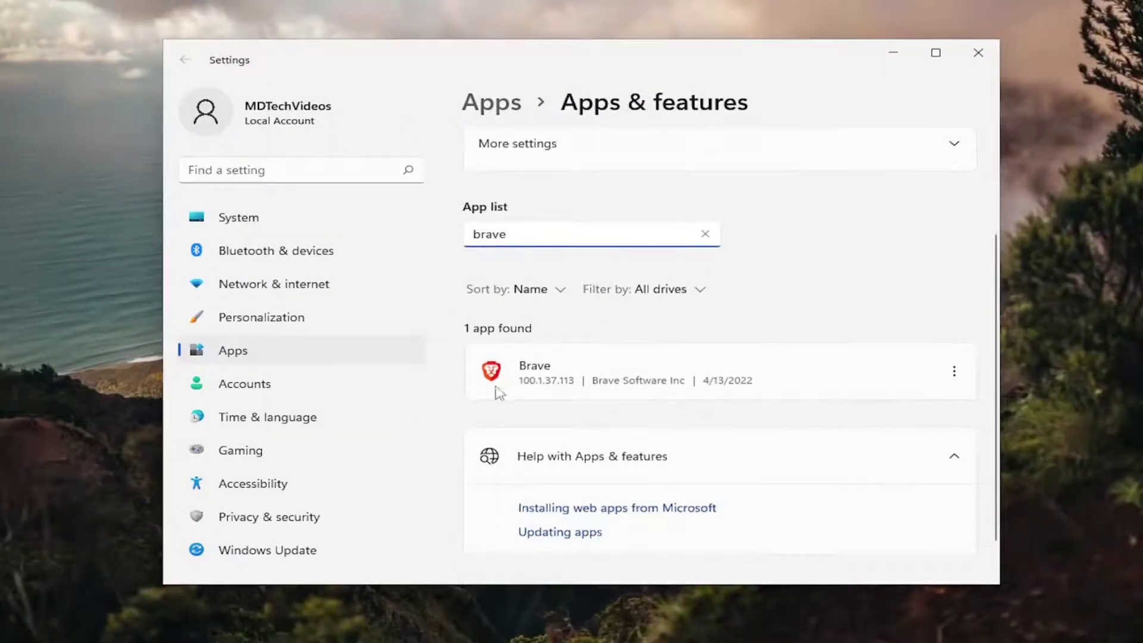
# - Uninstall Brave from Apps & features, approving every confirmation, then close Settings
pyautogui.click(953, 371)
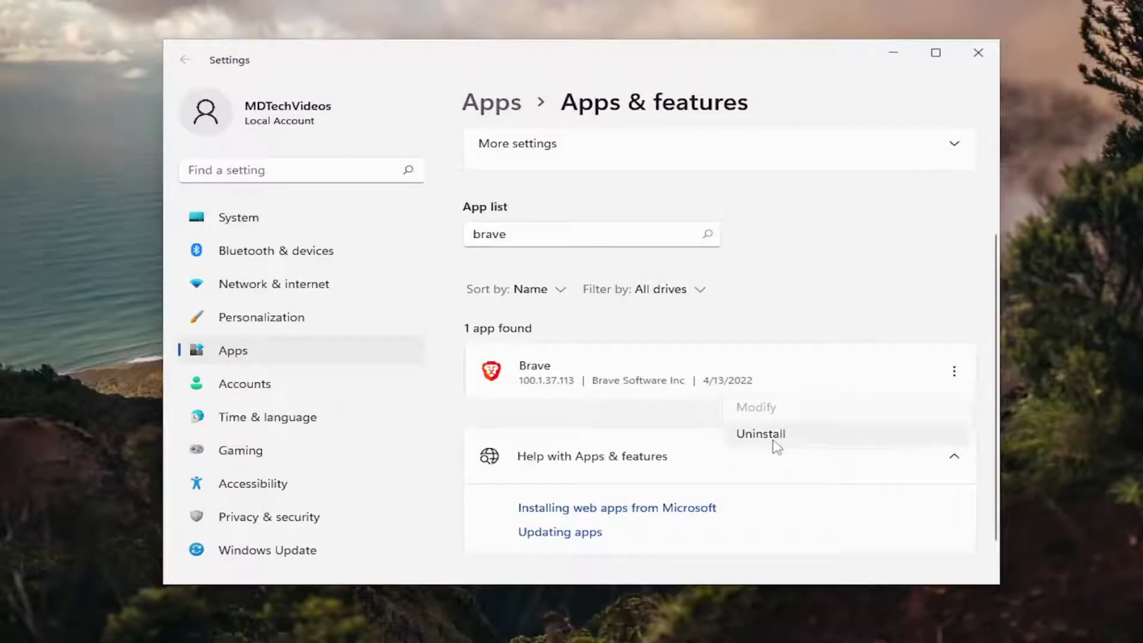
pyautogui.click(761, 435)
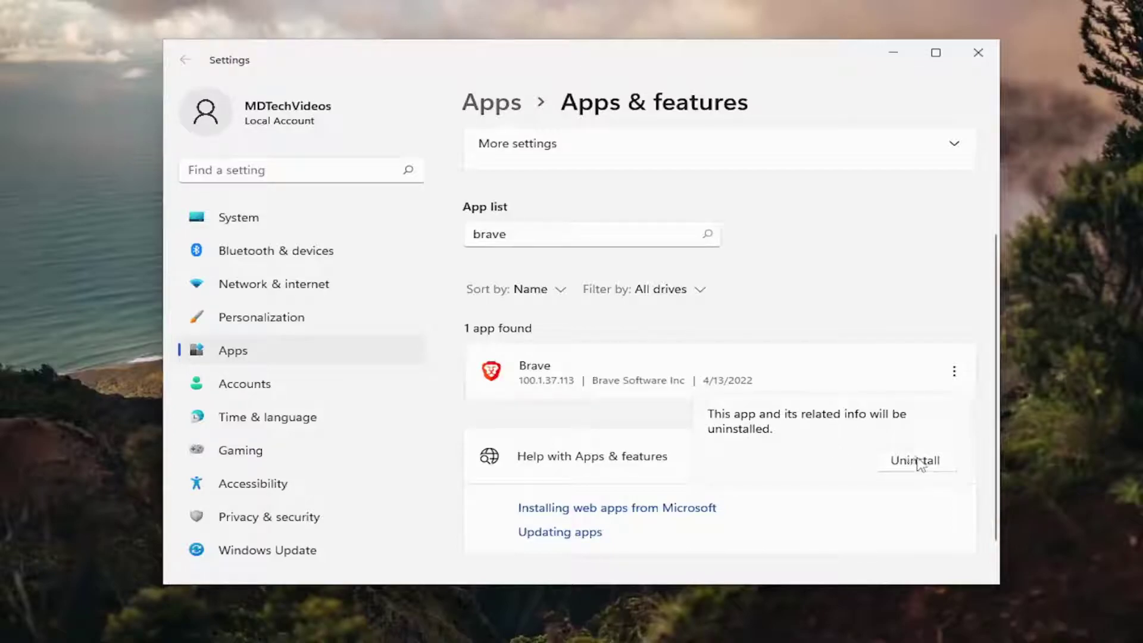
pyautogui.click(920, 463)
pyautogui.click(469, 469)
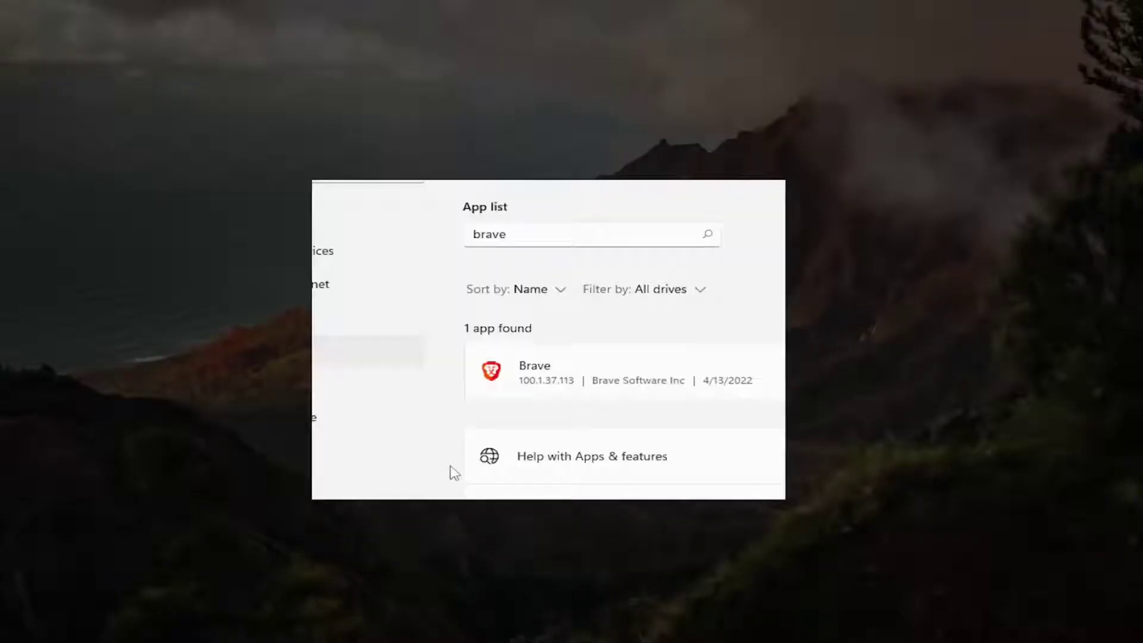
pyautogui.click(577, 367)
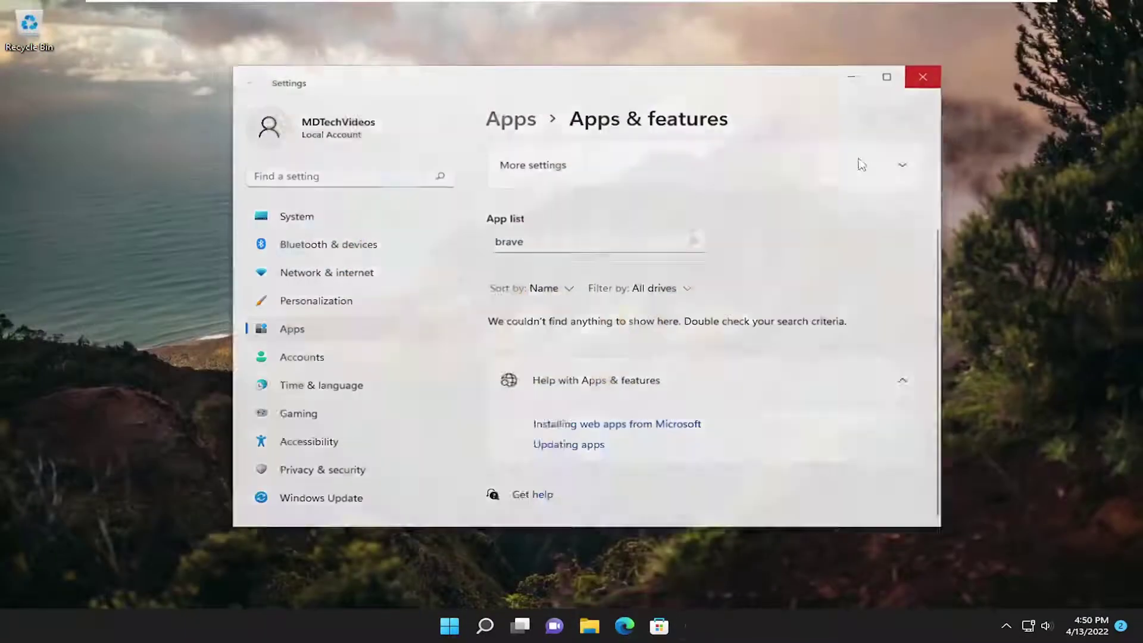
pyautogui.click(923, 77)
pyautogui.rightClick(450, 625)
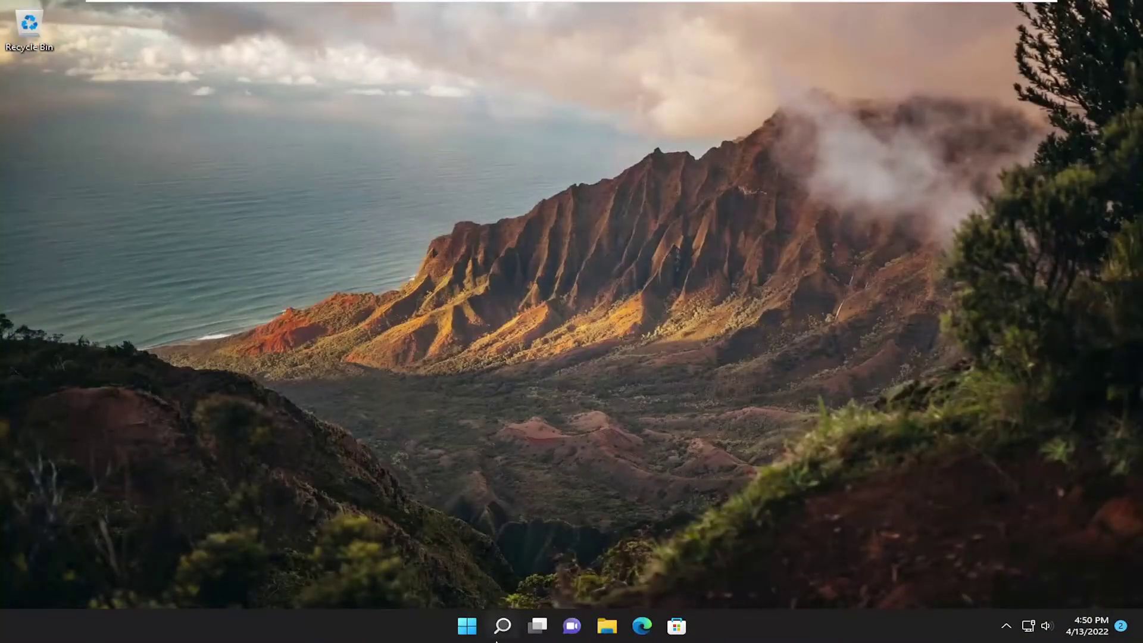
# - Download BraveBrowserSetup.exe from brave.com in Chrome and run it
pyautogui.click(502, 626)
pyautogui.write('com')
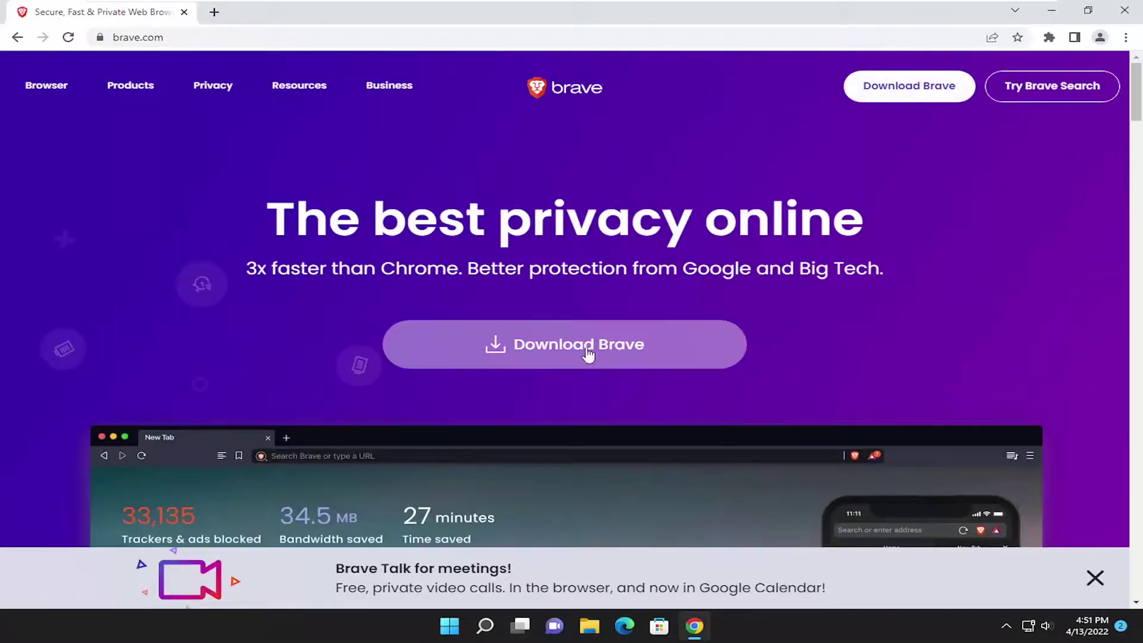
pyautogui.click(568, 348)
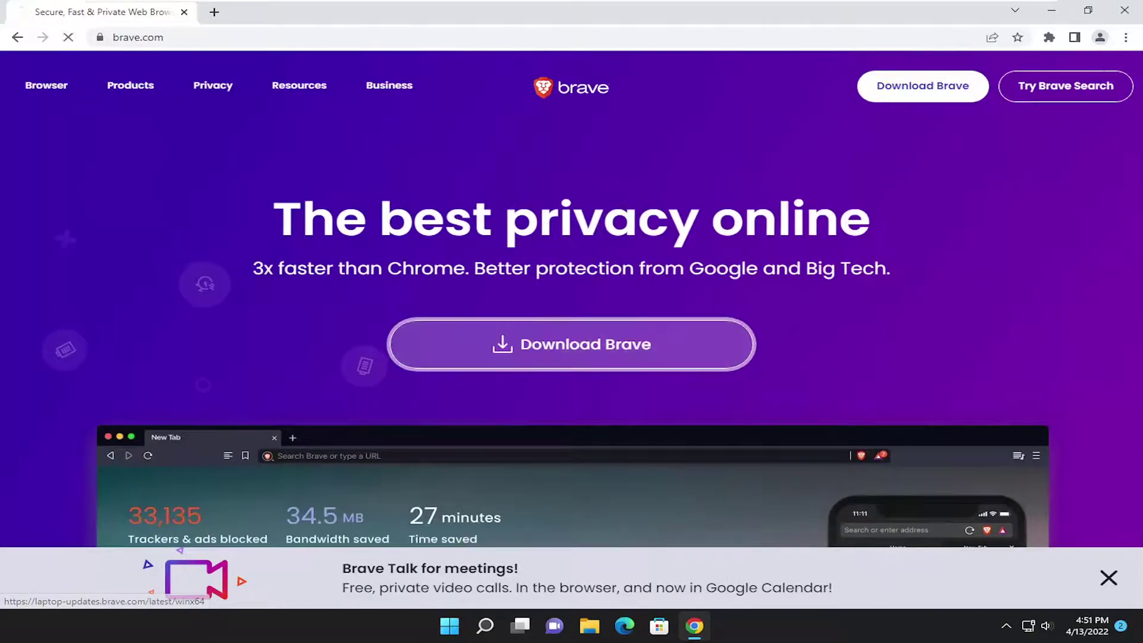
pyautogui.click(105, 588)
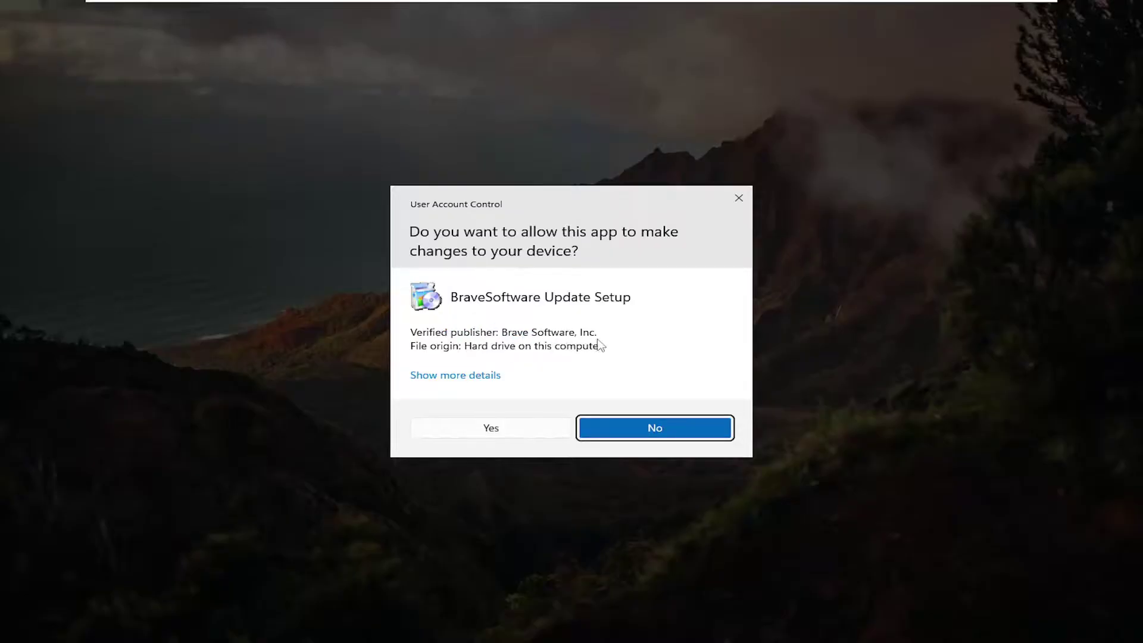
# - Grant the Brave setup permission and close Chrome while it installs
pyautogui.click(492, 428)
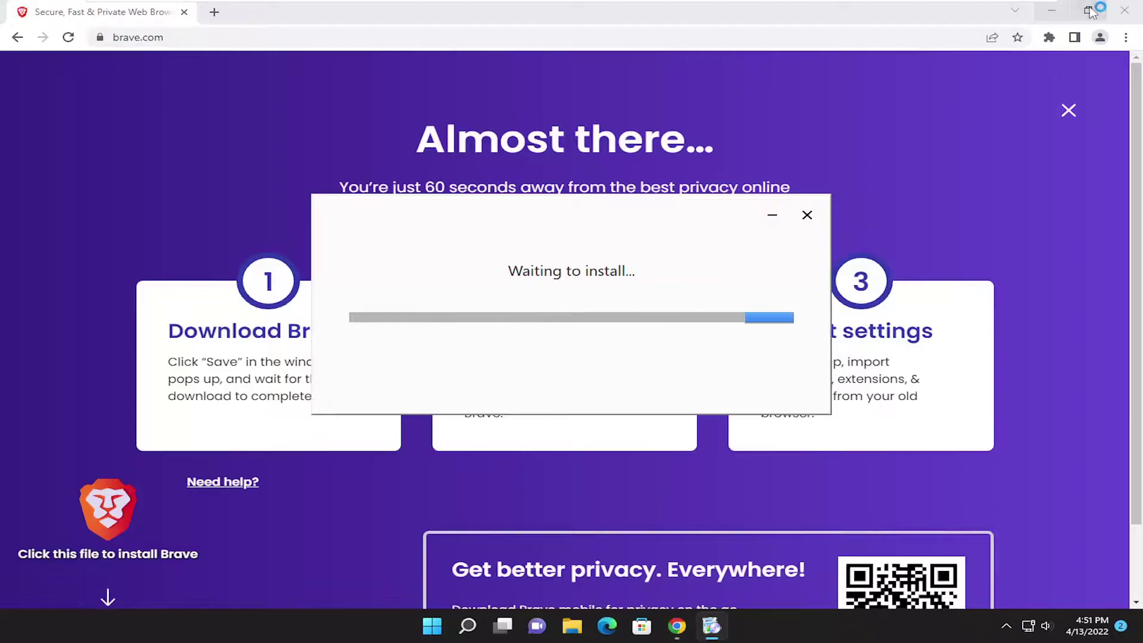
pyautogui.click(1124, 11)
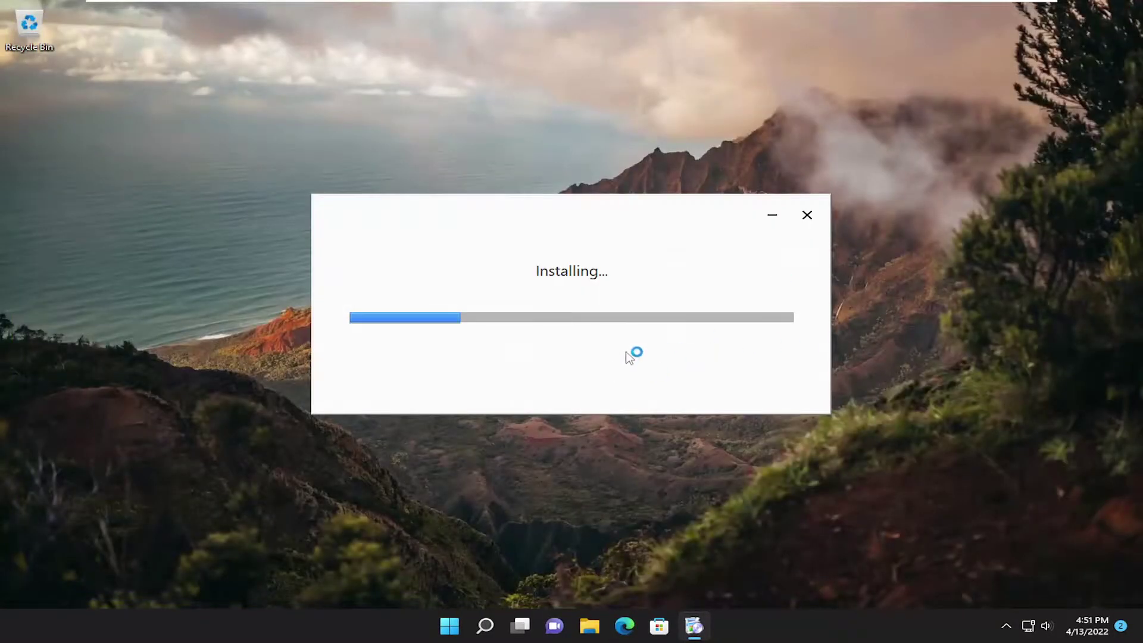